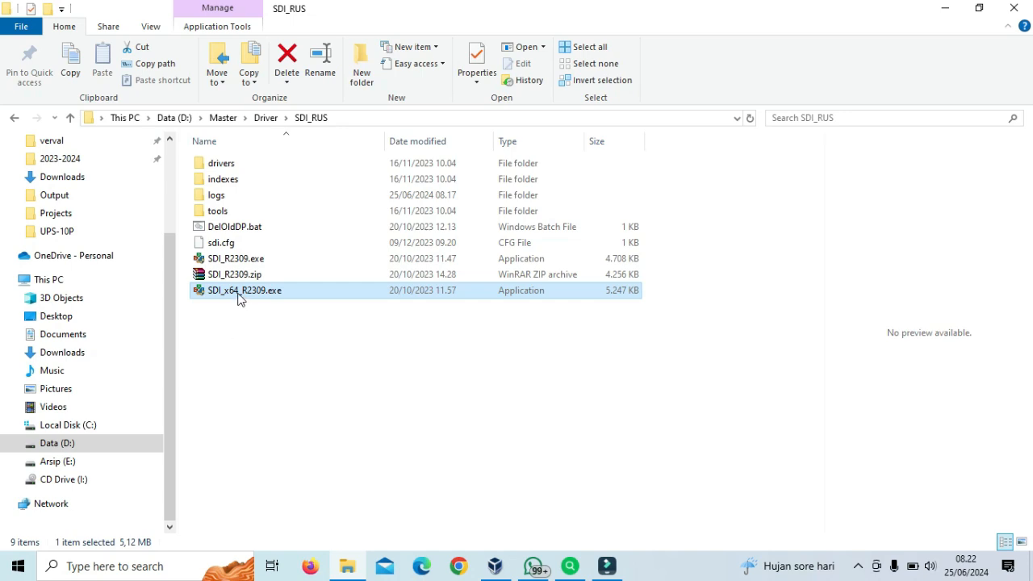
Launch SDI_x64_R2309.exe from the SDI_RUS folder and allow it to run despite the SmartScreen prompt
{"action": "double_click", "coordinate": [239, 292]}
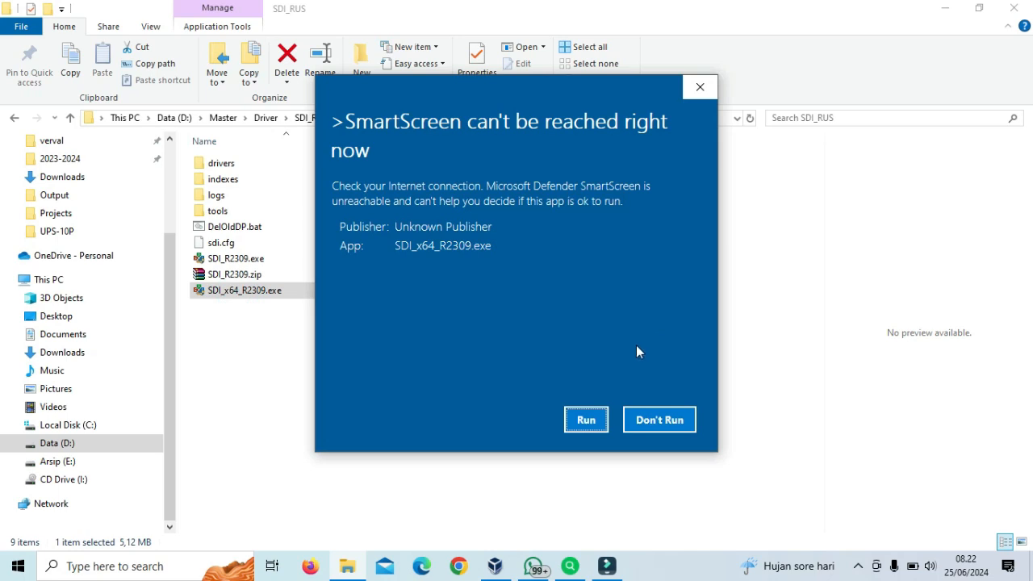
{"action": "left_click", "coordinate": [585, 418]}
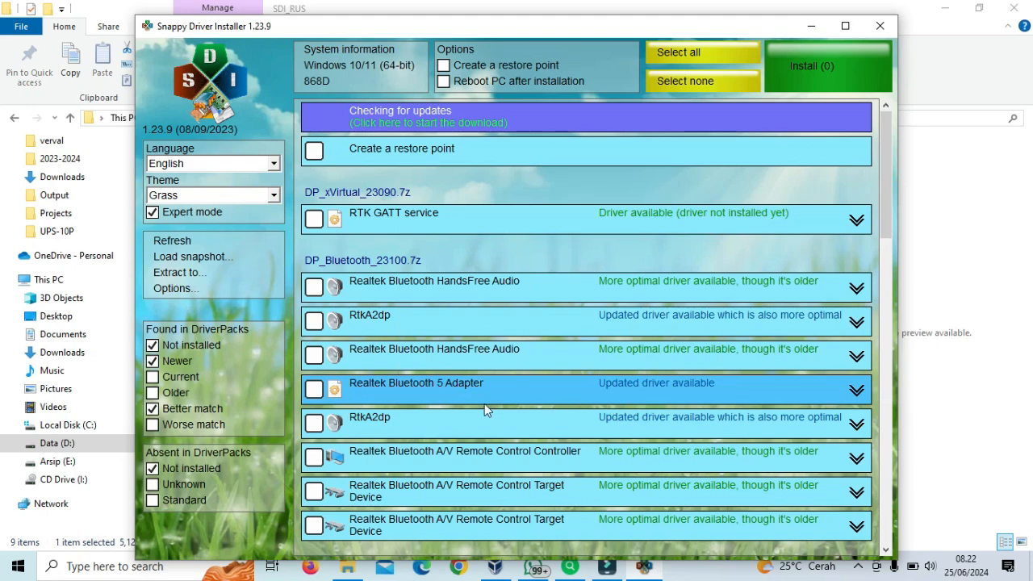
Select all listed driver updates for installation, together with the restore point option
{"action": "mouse_move", "coordinate": [483, 403]}
{"action": "scroll", "coordinate": [484, 403], "scroll_direction": "down", "scroll_amount": 5}
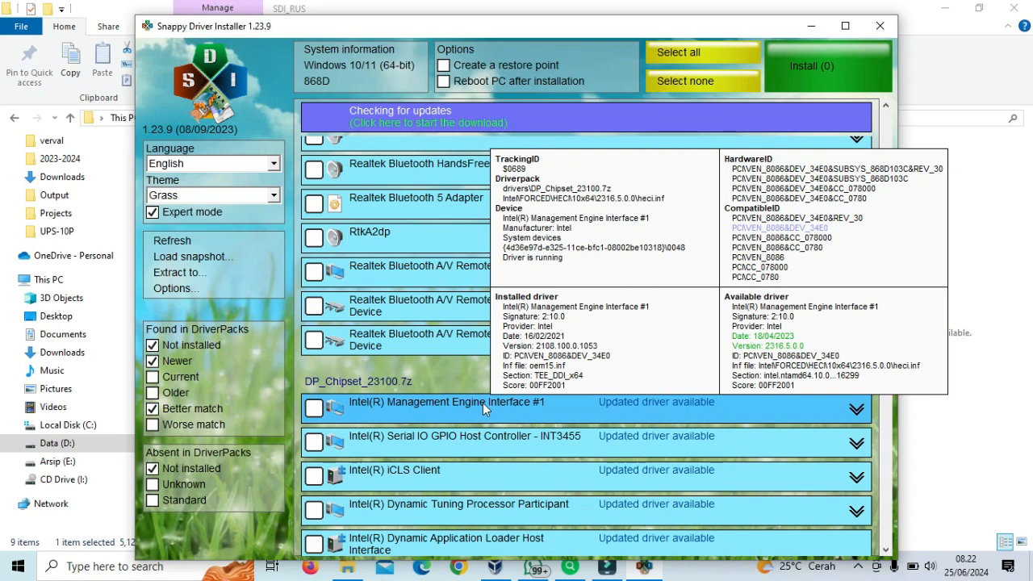
{"action": "scroll", "coordinate": [482, 403], "scroll_direction": "down", "scroll_amount": 5}
{"action": "scroll", "coordinate": [482, 402], "scroll_direction": "up", "scroll_amount": 6}
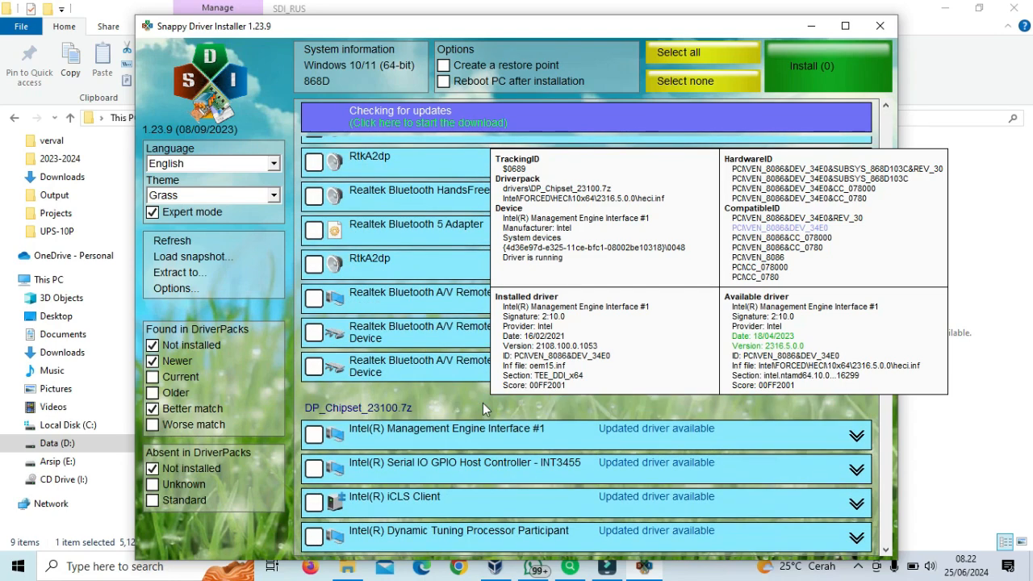
{"action": "left_click", "coordinate": [662, 59]}
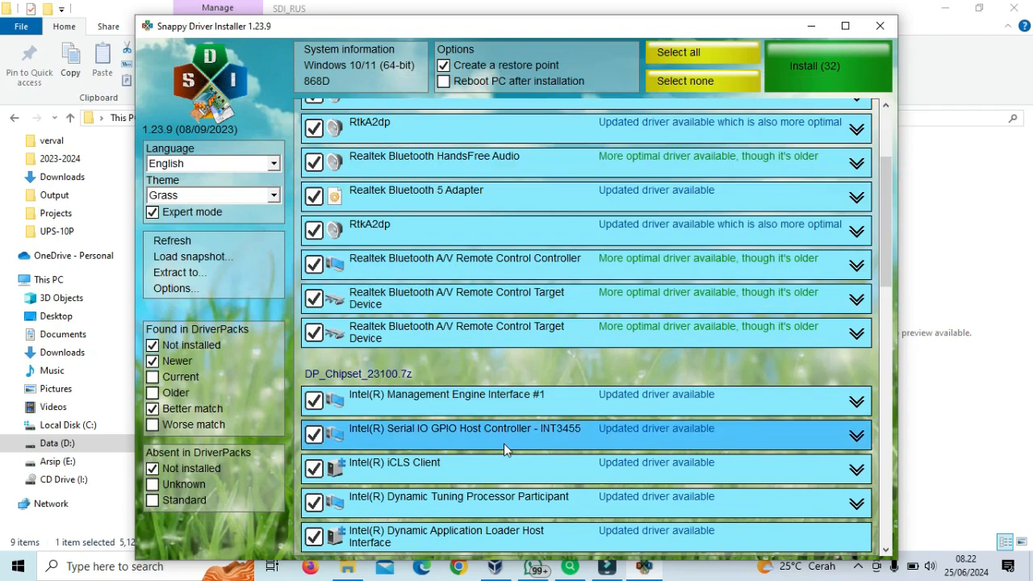
Review the selected drivers across the Bluetooth, chipset, LAN, mass storage and sound driver packs
{"action": "scroll", "coordinate": [447, 311], "scroll_direction": "up", "scroll_amount": 3}
{"action": "scroll", "coordinate": [448, 312], "scroll_direction": "up", "scroll_amount": 2}
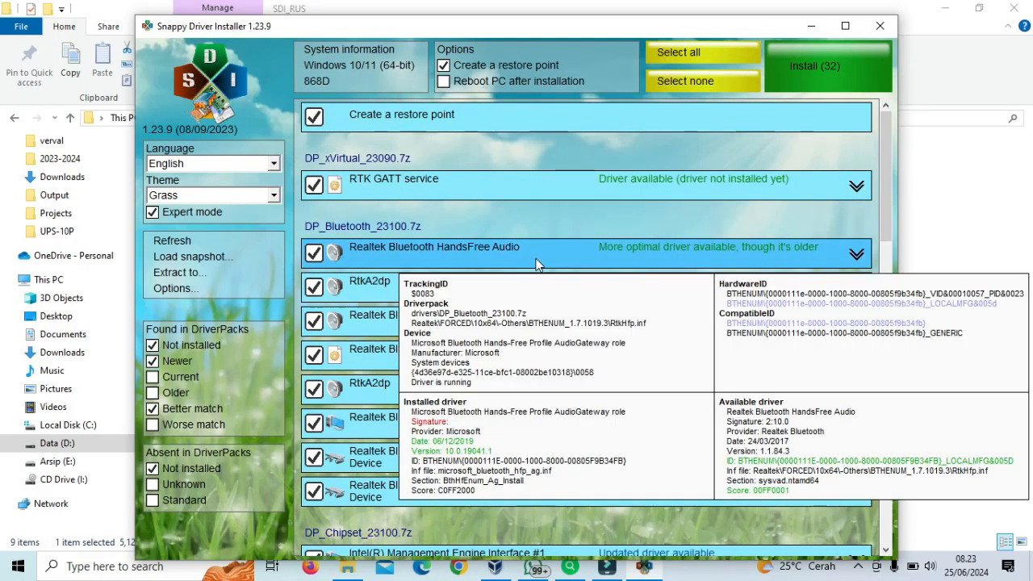
{"action": "scroll", "coordinate": [437, 468], "scroll_direction": "down", "scroll_amount": 2}
{"action": "scroll", "coordinate": [437, 468], "scroll_direction": "down", "scroll_amount": 1}
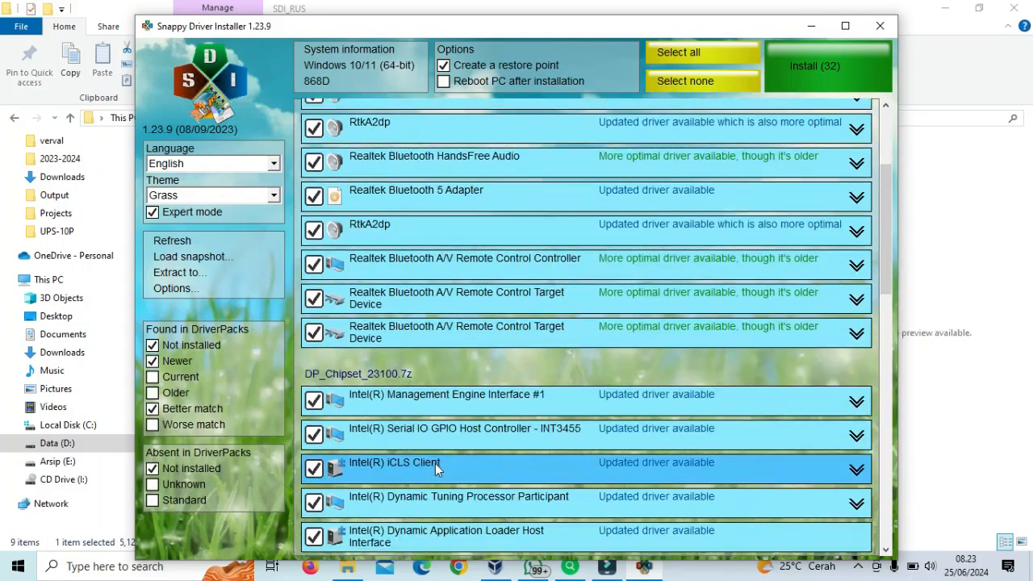
{"action": "scroll", "coordinate": [437, 466], "scroll_direction": "down", "scroll_amount": 5}
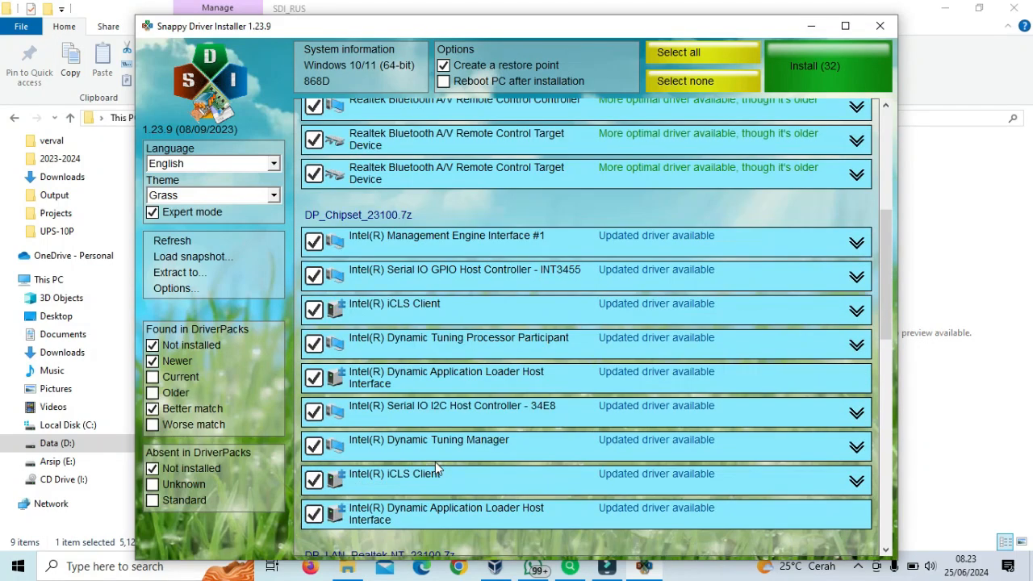
{"action": "scroll", "coordinate": [436, 467], "scroll_direction": "down", "scroll_amount": 3}
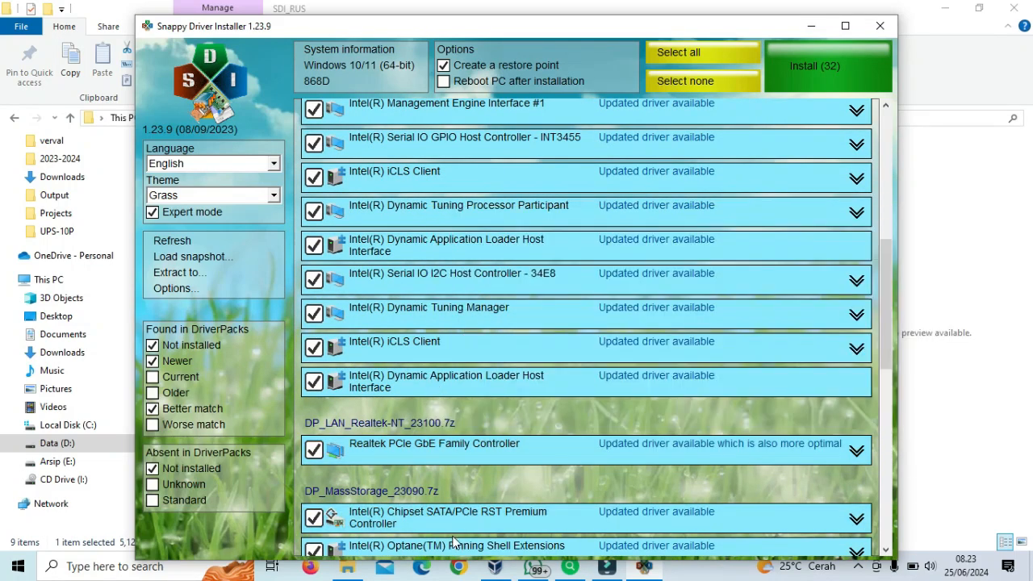
{"action": "scroll", "coordinate": [453, 497], "scroll_direction": "down", "scroll_amount": 1}
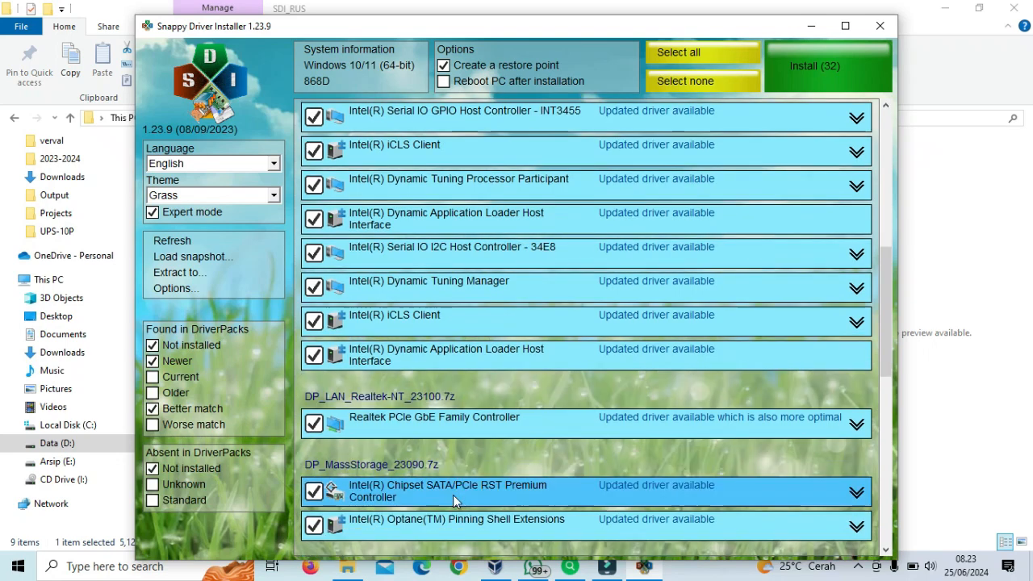
{"action": "scroll", "coordinate": [453, 494], "scroll_direction": "down", "scroll_amount": 2}
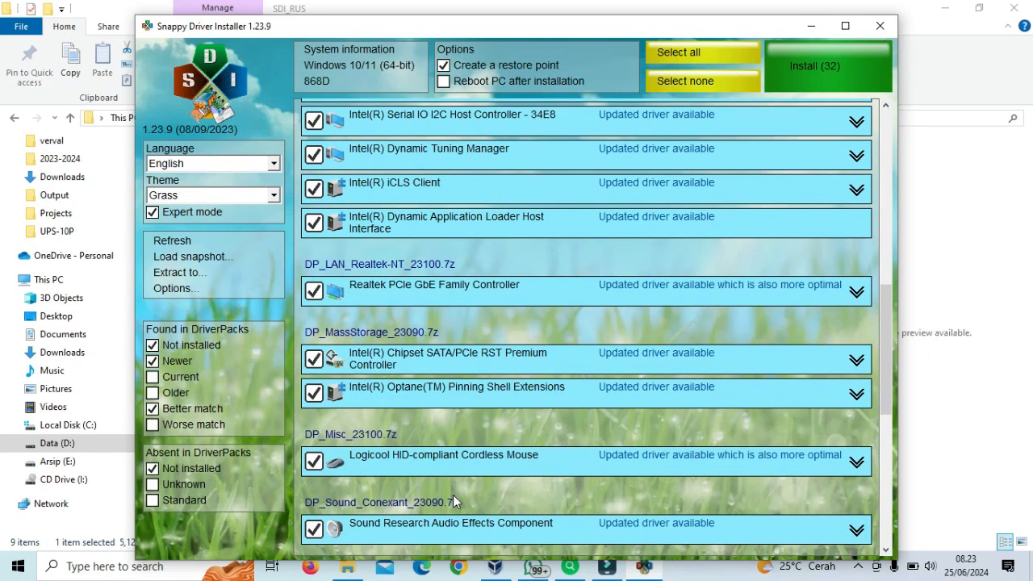
{"action": "scroll", "coordinate": [432, 504], "scroll_direction": "up", "scroll_amount": 8}
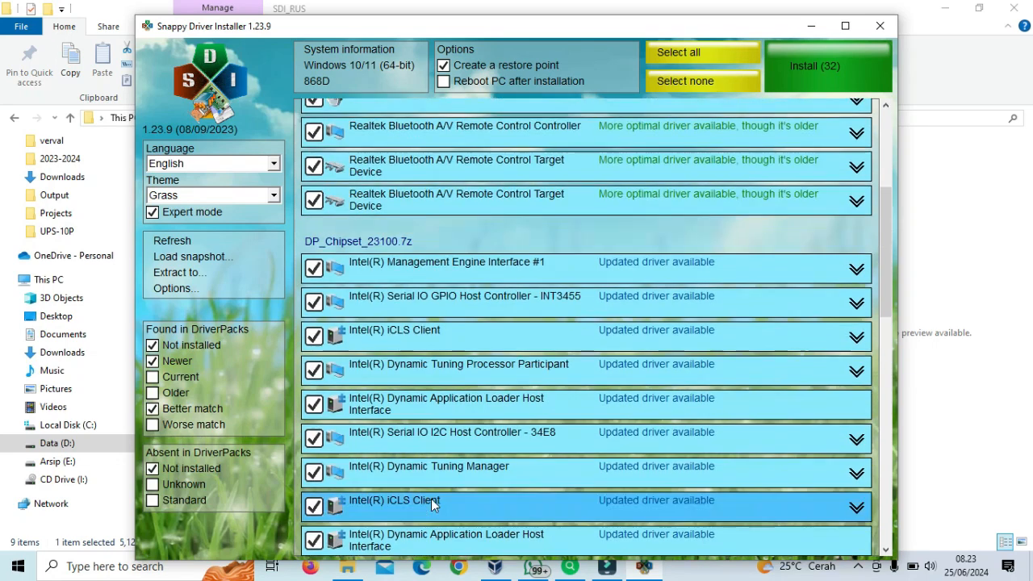
{"action": "scroll", "coordinate": [432, 504], "scroll_direction": "up", "scroll_amount": 4}
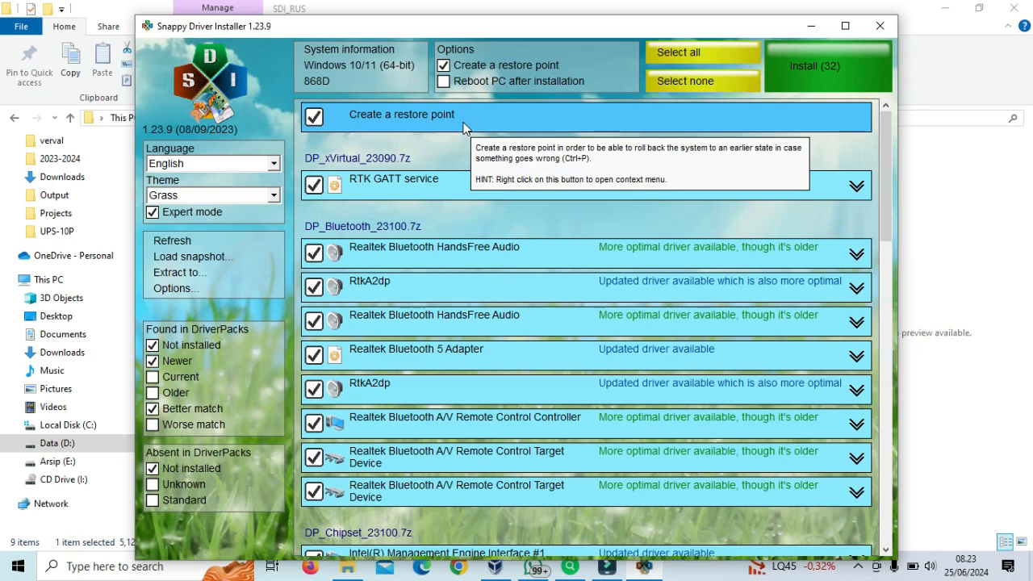
{"action": "mouse_move", "coordinate": [462, 305]}
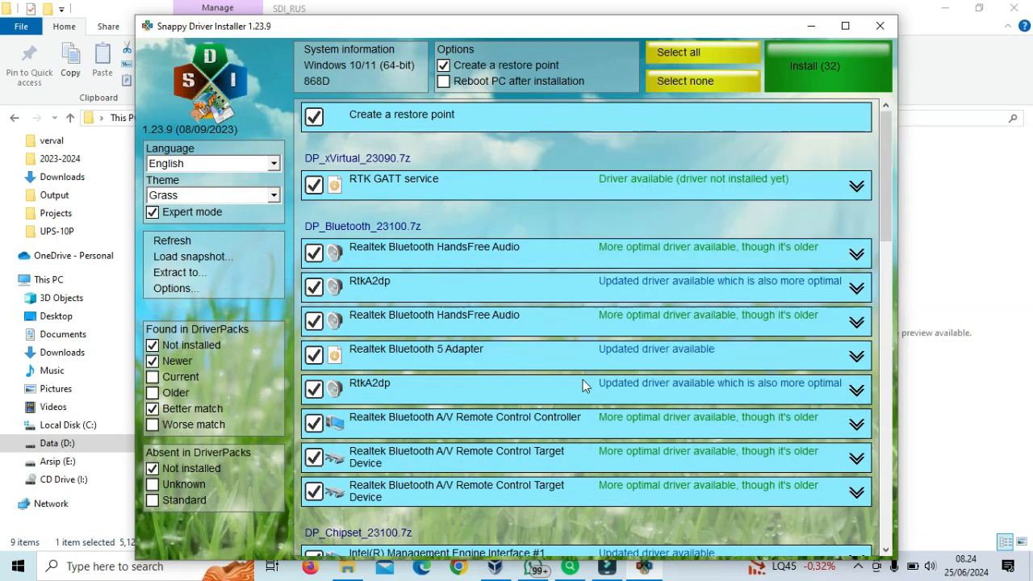
{"action": "scroll", "coordinate": [630, 482], "scroll_direction": "down", "scroll_amount": 3}
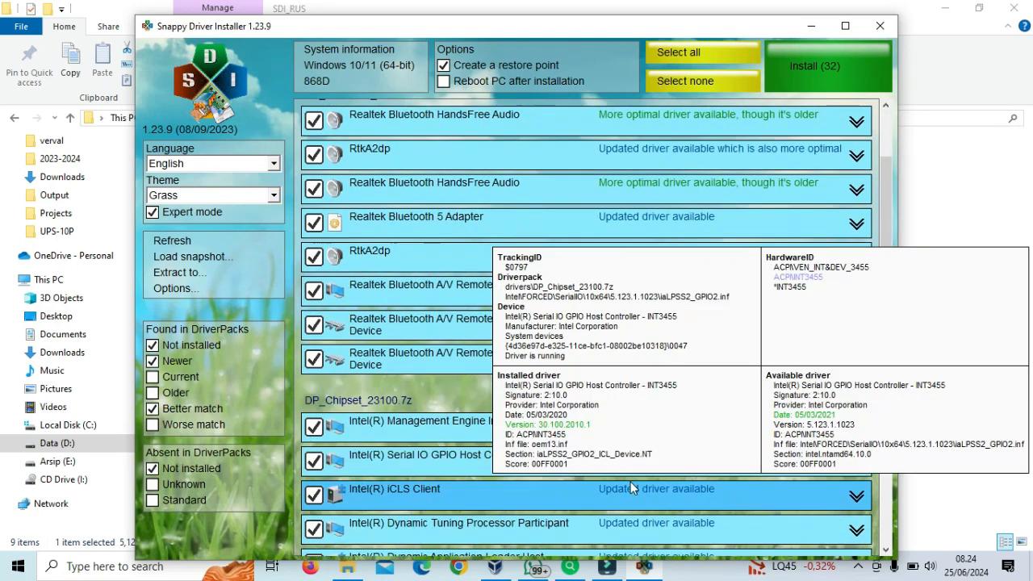
{"action": "scroll", "coordinate": [630, 482], "scroll_direction": "up", "scroll_amount": 3}
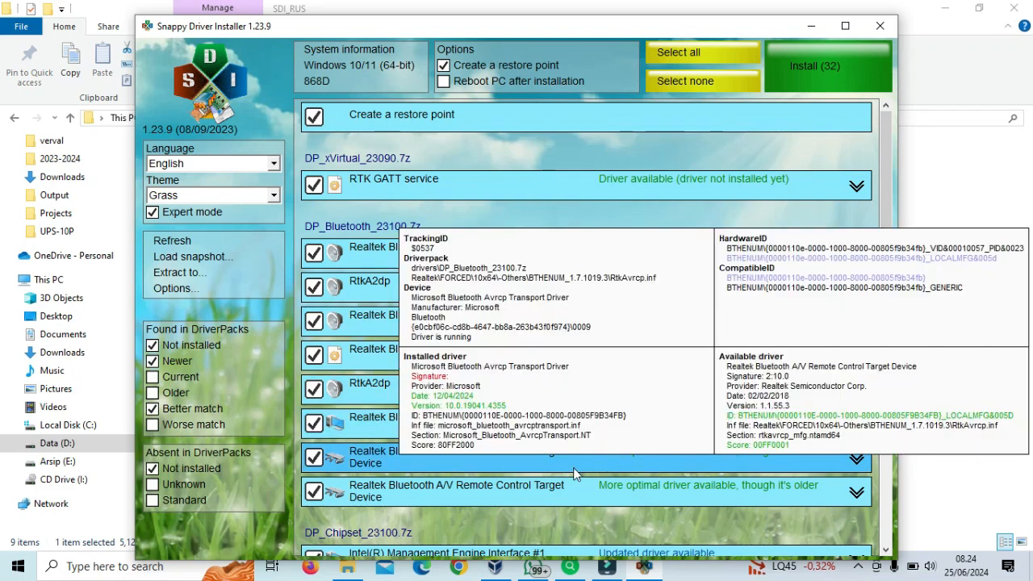
Enable the option to reboot the PC after installation
{"action": "mouse_move", "coordinate": [508, 278]}
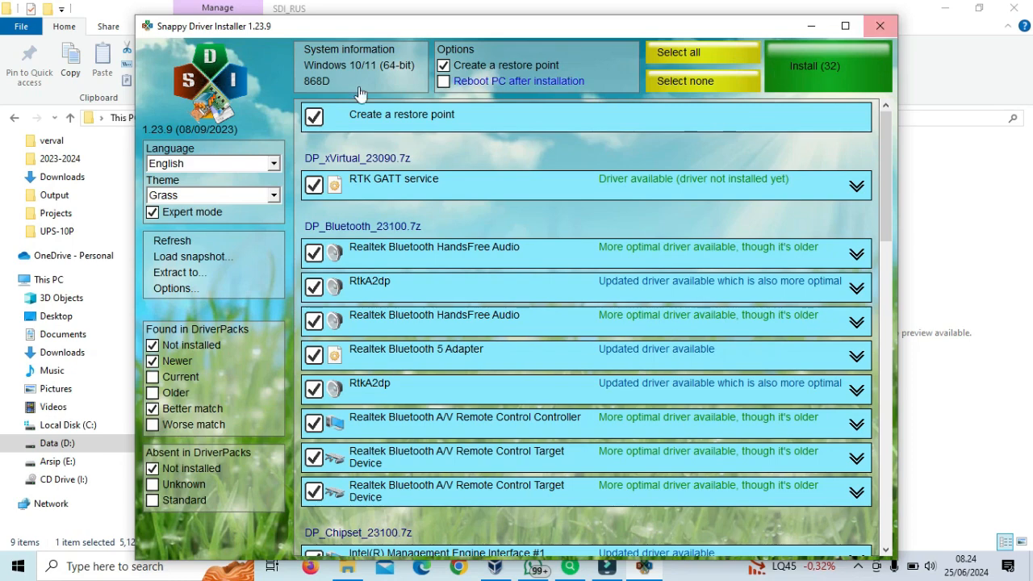
{"action": "left_click", "coordinate": [443, 81]}
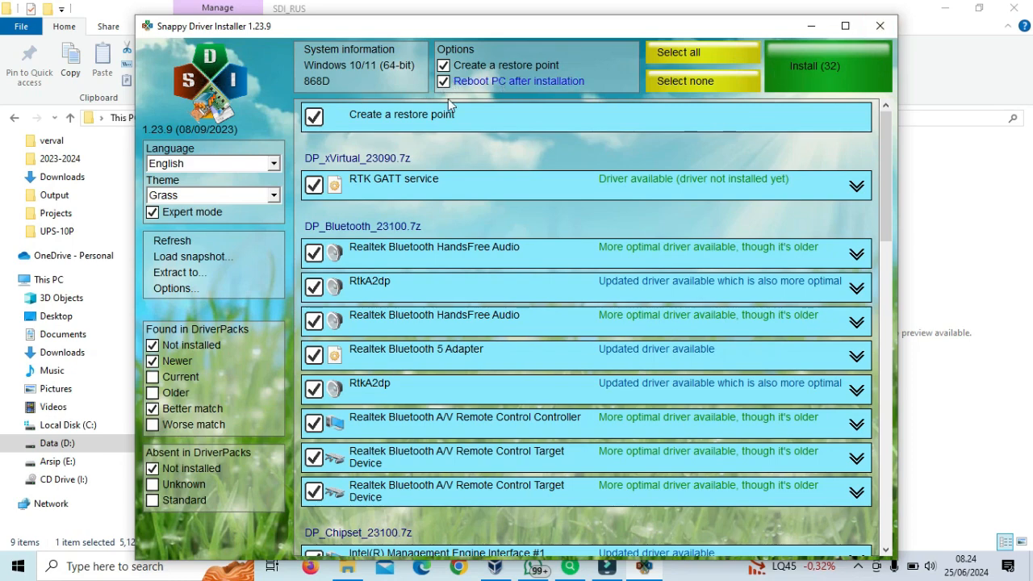
{"action": "mouse_move", "coordinate": [696, 172]}
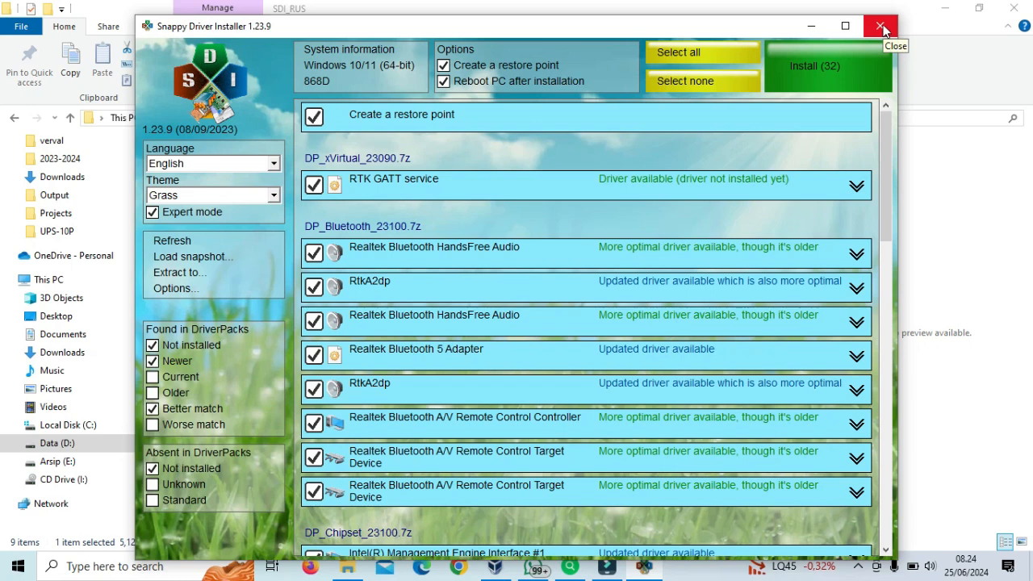
Close Snappy Driver Installer and open the DriverPack folder inside D:\Master\Driver
{"action": "left_click", "coordinate": [882, 28]}
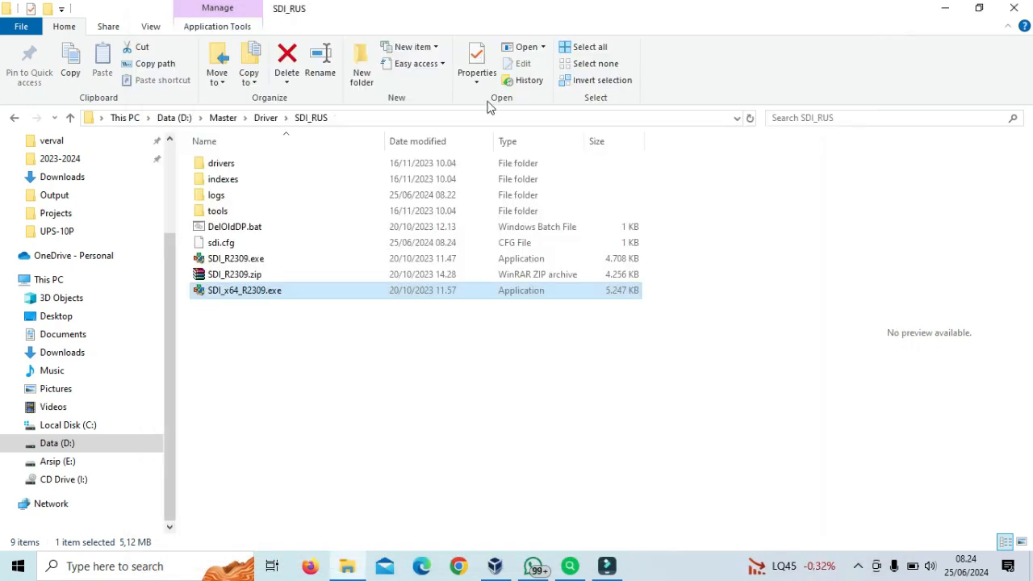
{"action": "left_click", "coordinate": [266, 119]}
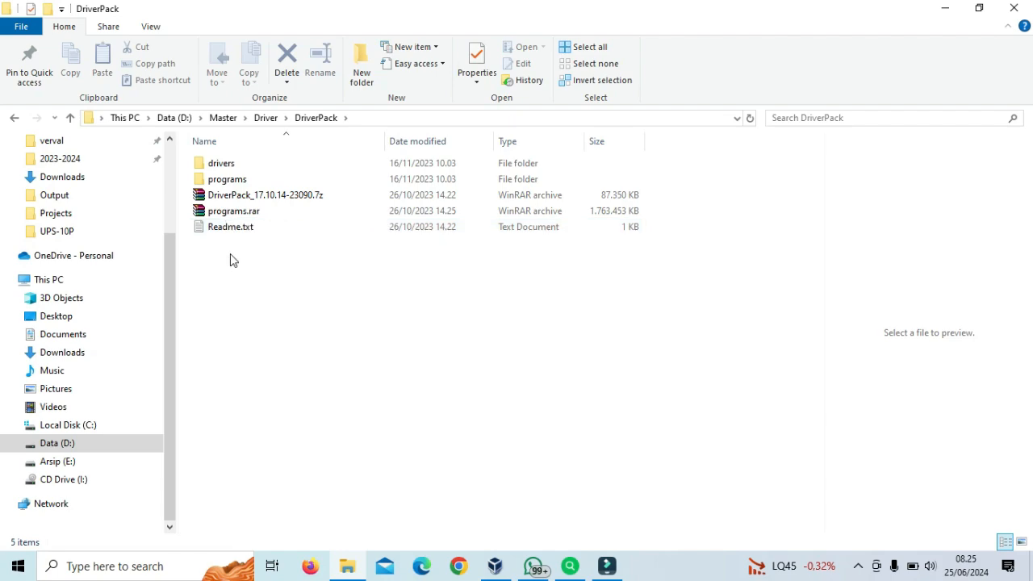
Launch DriverPack.exe from the DriverPack_17.10.14-23090.7z archive and switch it to expert mode (Mode ahli)
{"action": "double_click", "coordinate": [262, 197]}
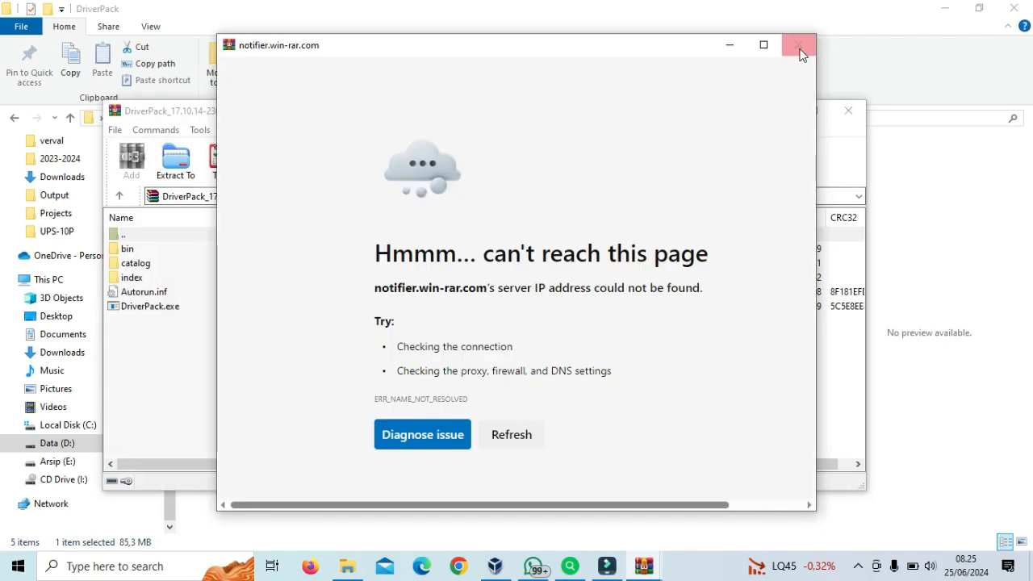
{"action": "left_click", "coordinate": [797, 42]}
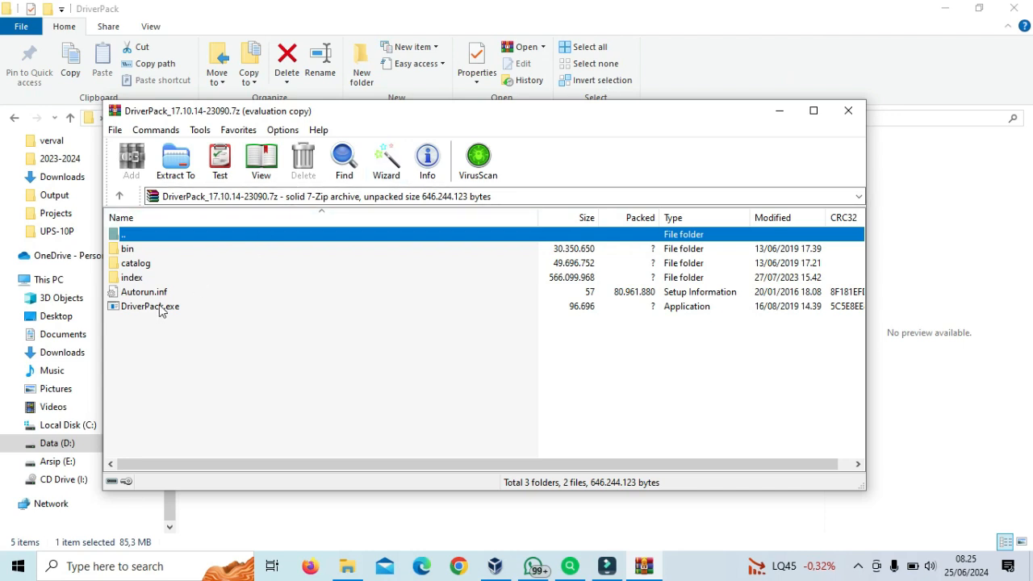
{"action": "double_click", "coordinate": [158, 311]}
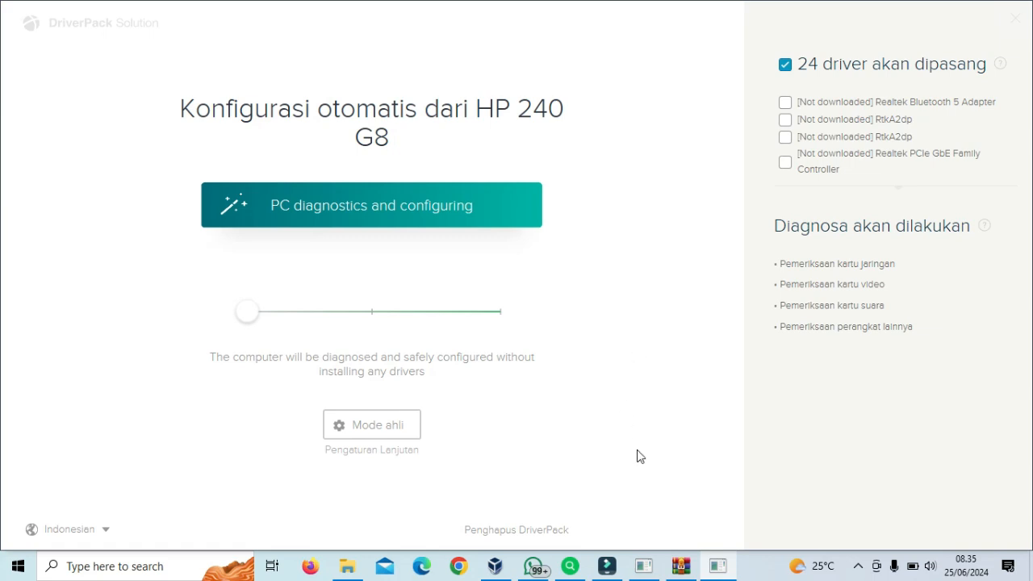
{"action": "left_click", "coordinate": [378, 428]}
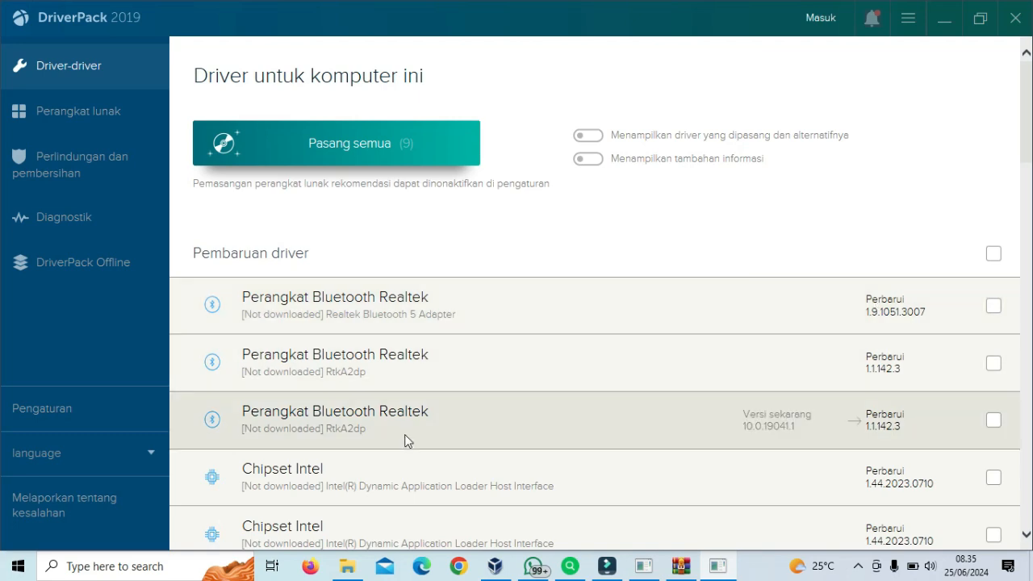
Examine the driver updates offered under Pembaruan driver, from the Realtek Bluetooth devices to the Intel sound card
{"action": "scroll", "coordinate": [405, 441], "scroll_direction": "down", "scroll_amount": 5}
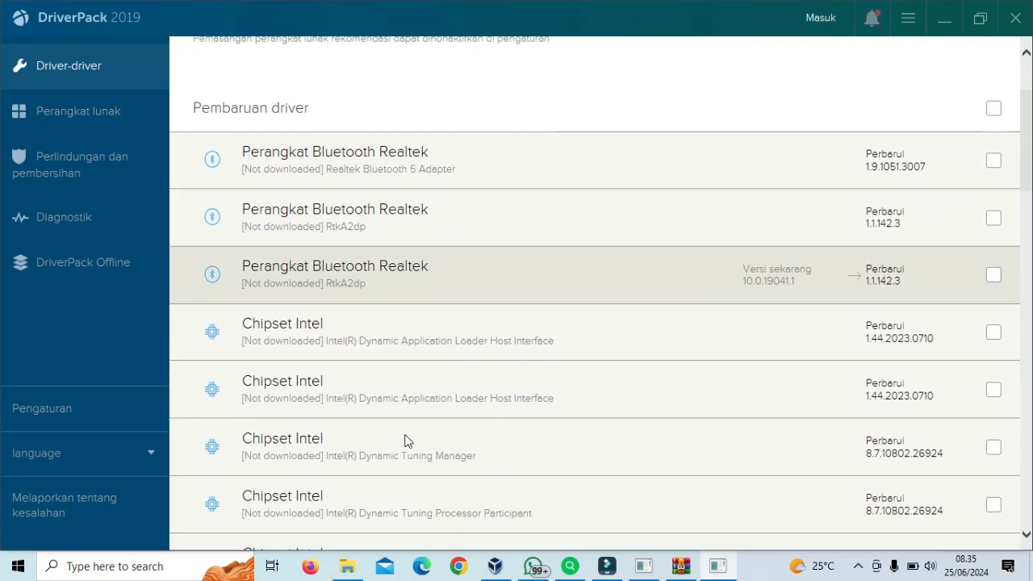
{"action": "scroll", "coordinate": [405, 441], "scroll_direction": "up", "scroll_amount": 5}
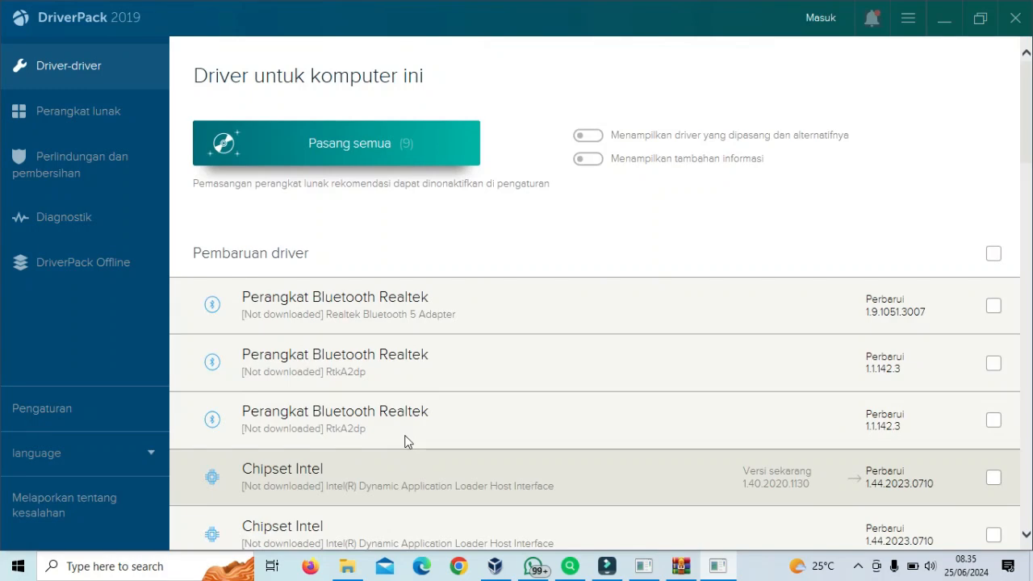
{"action": "scroll", "coordinate": [406, 440], "scroll_direction": "down", "scroll_amount": 9}
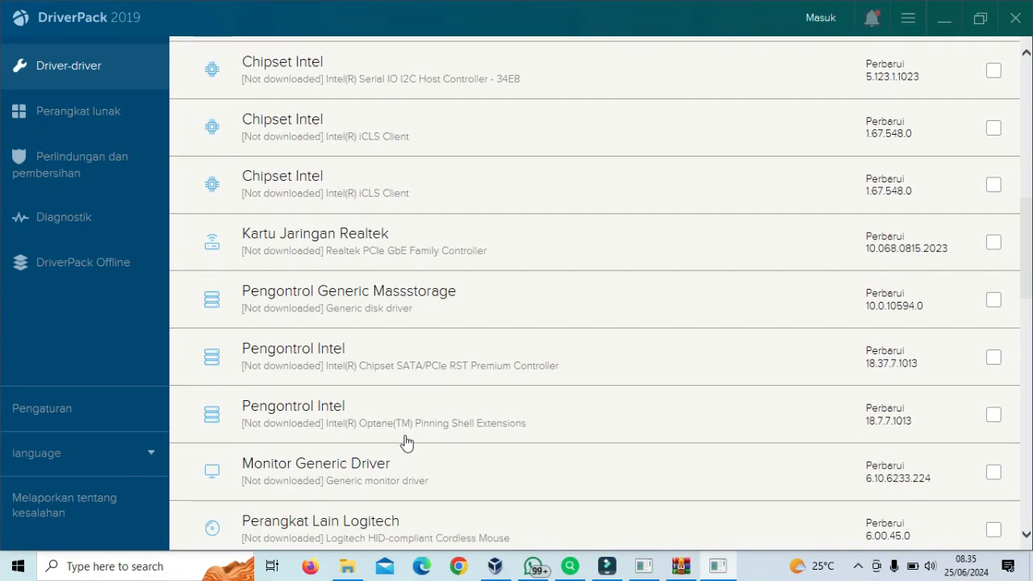
{"action": "scroll", "coordinate": [406, 441], "scroll_direction": "down", "scroll_amount": 4}
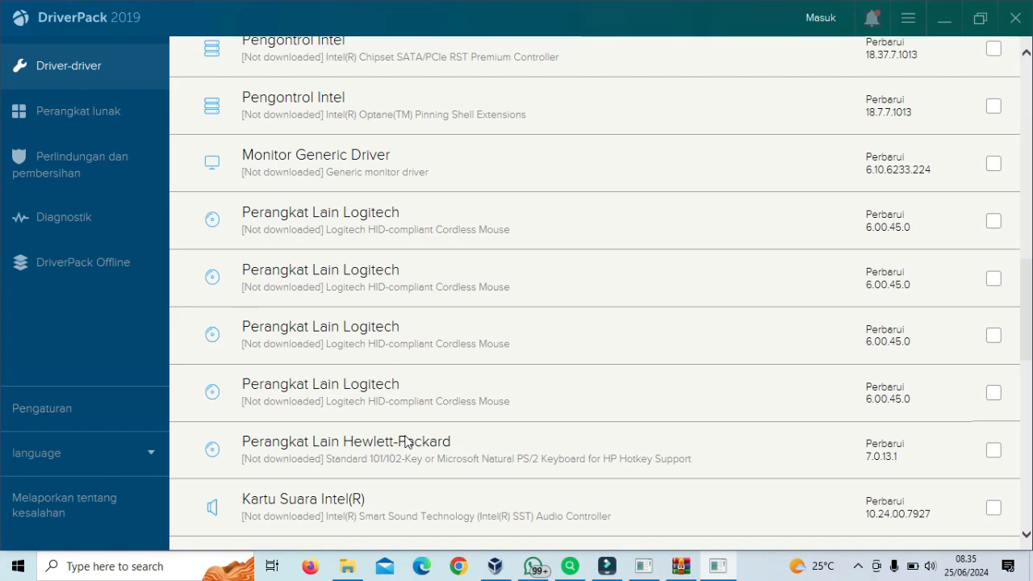
{"action": "scroll", "coordinate": [406, 441], "scroll_direction": "up", "scroll_amount": 10}
{"action": "scroll", "coordinate": [406, 441], "scroll_direction": "up", "scroll_amount": 2}
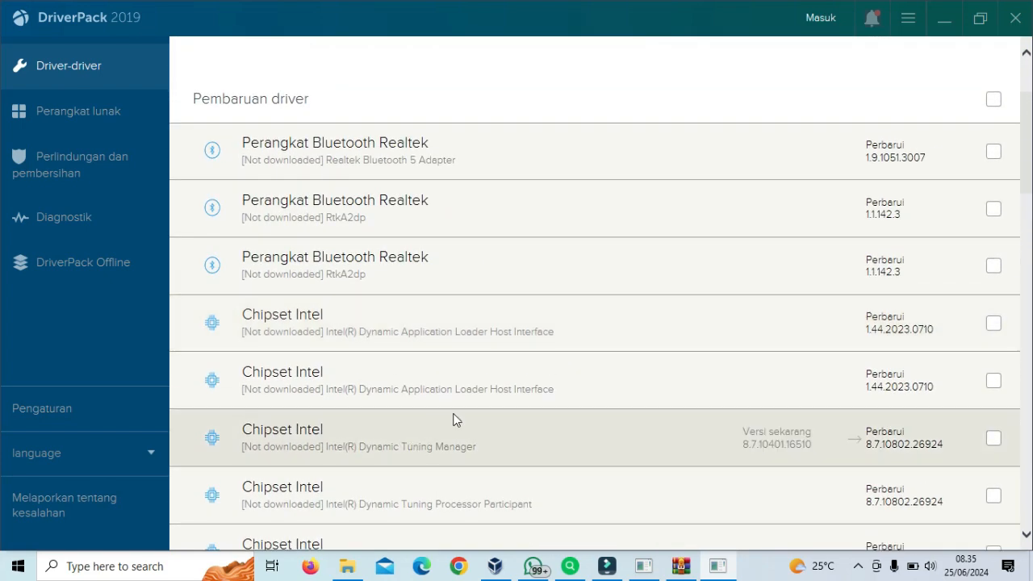
{"action": "scroll", "coordinate": [452, 420], "scroll_direction": "up", "scroll_amount": 2}
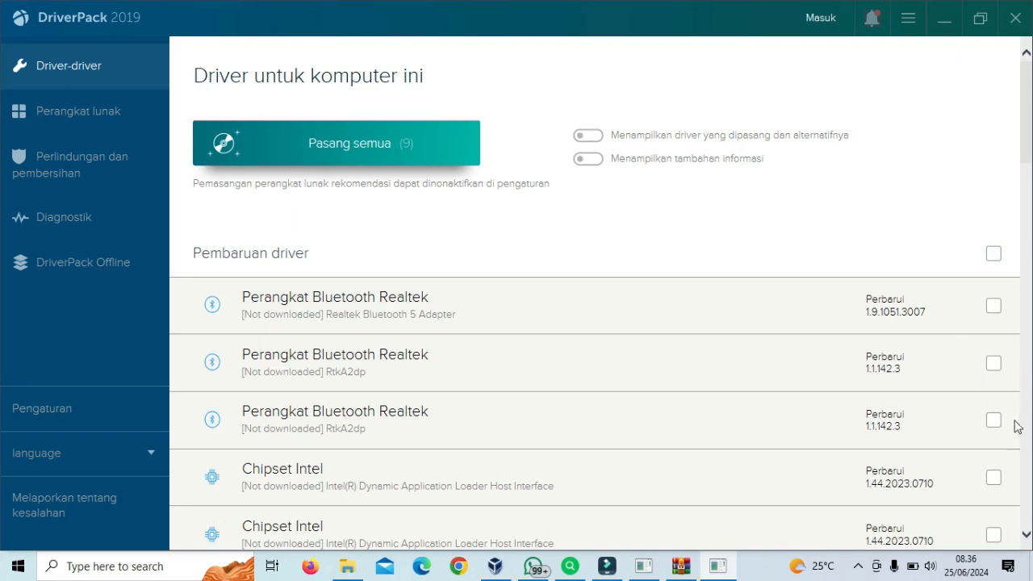
Try to select the Realtek PCIe GbE Family Controller update in the driver list
{"action": "scroll", "coordinate": [998, 452], "scroll_direction": "down", "scroll_amount": 3}
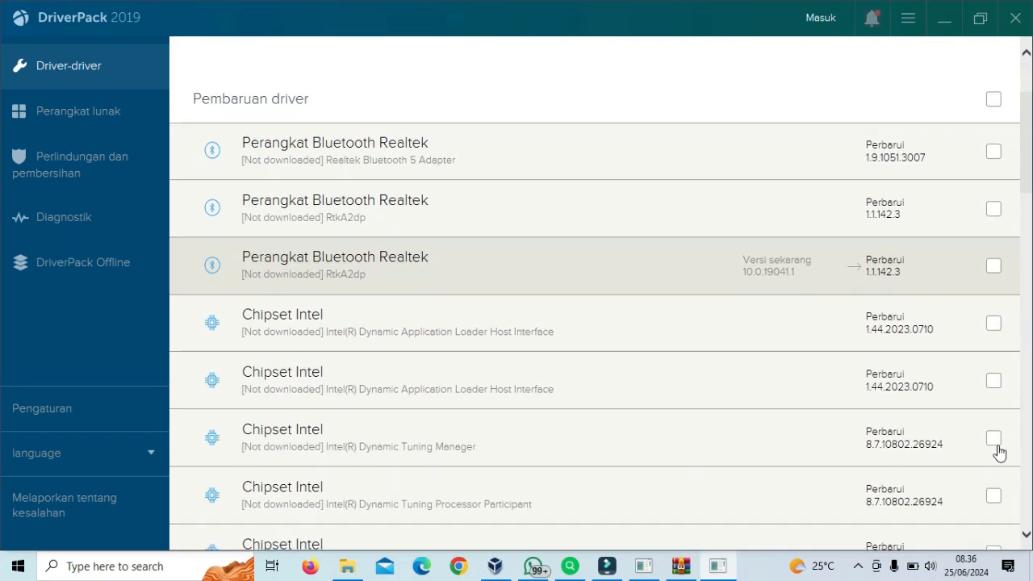
{"action": "scroll", "coordinate": [995, 446], "scroll_direction": "down", "scroll_amount": 12}
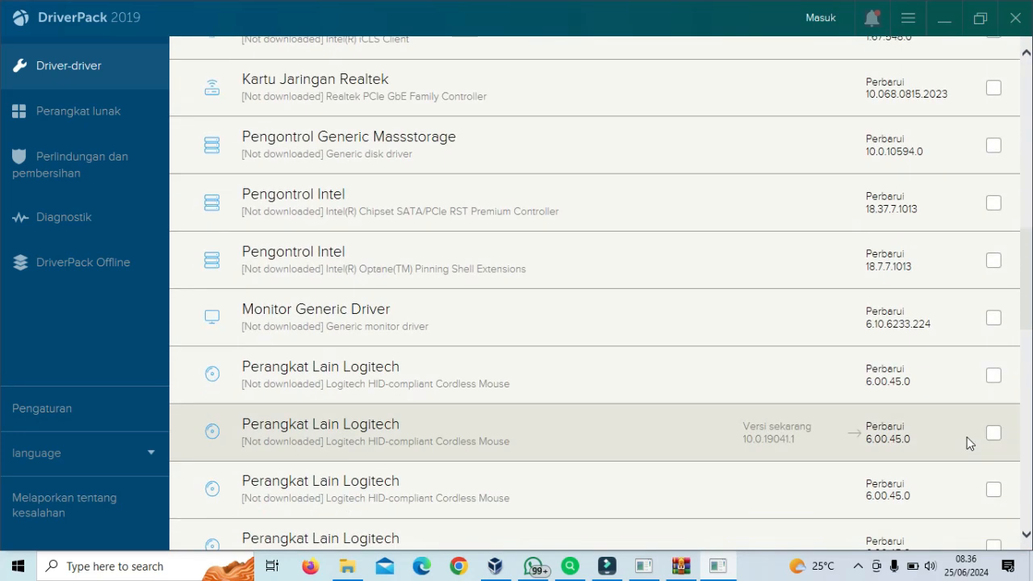
{"action": "scroll", "coordinate": [968, 440], "scroll_direction": "up", "scroll_amount": 1}
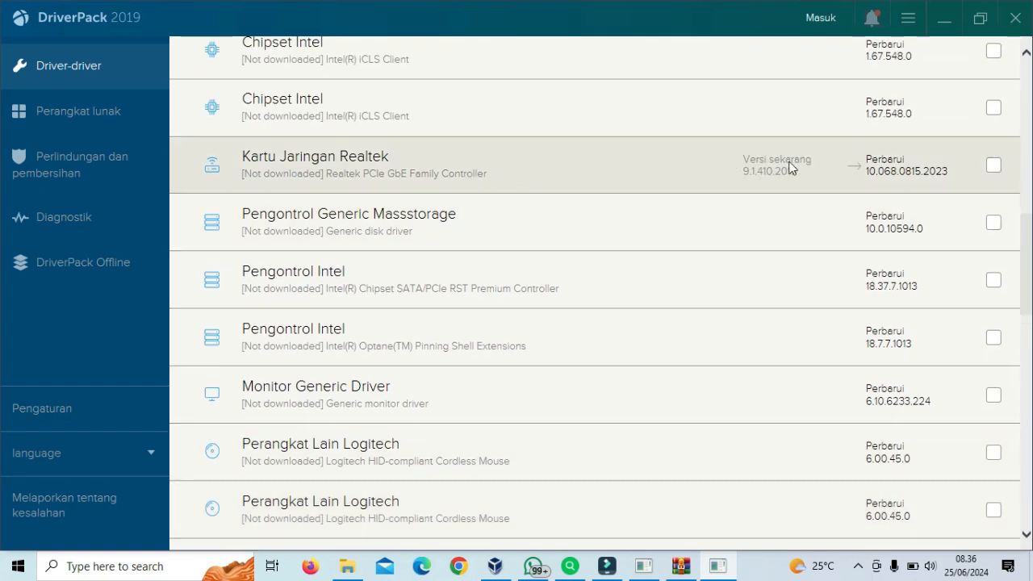
{"action": "left_click", "coordinate": [993, 165]}
{"action": "scroll", "coordinate": [491, 362], "scroll_direction": "up", "scroll_amount": 10}
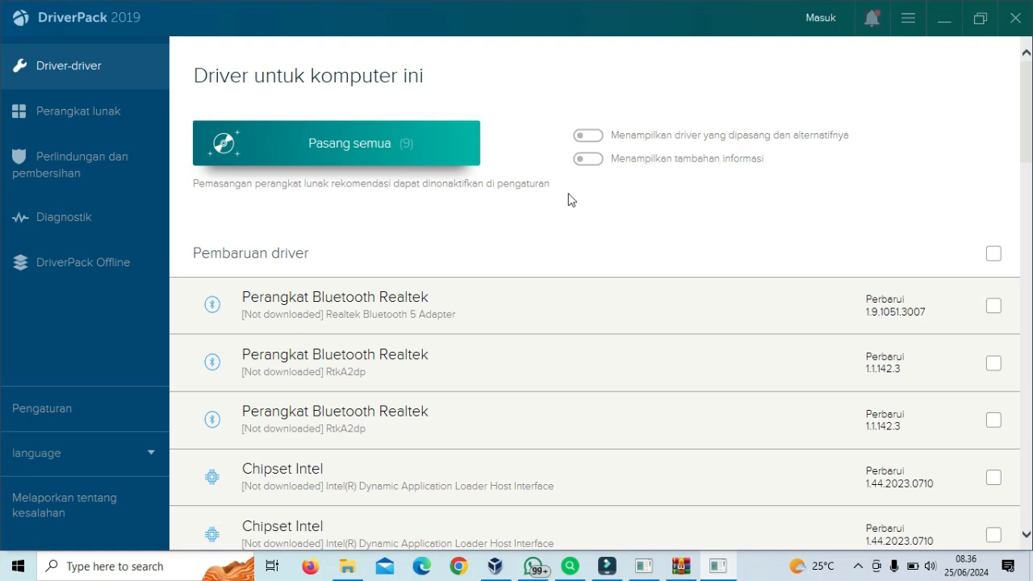
Turn on the display of additional information and of installed and alternative drivers, and open the Perangkat lunak section
{"action": "left_click", "coordinate": [587, 161]}
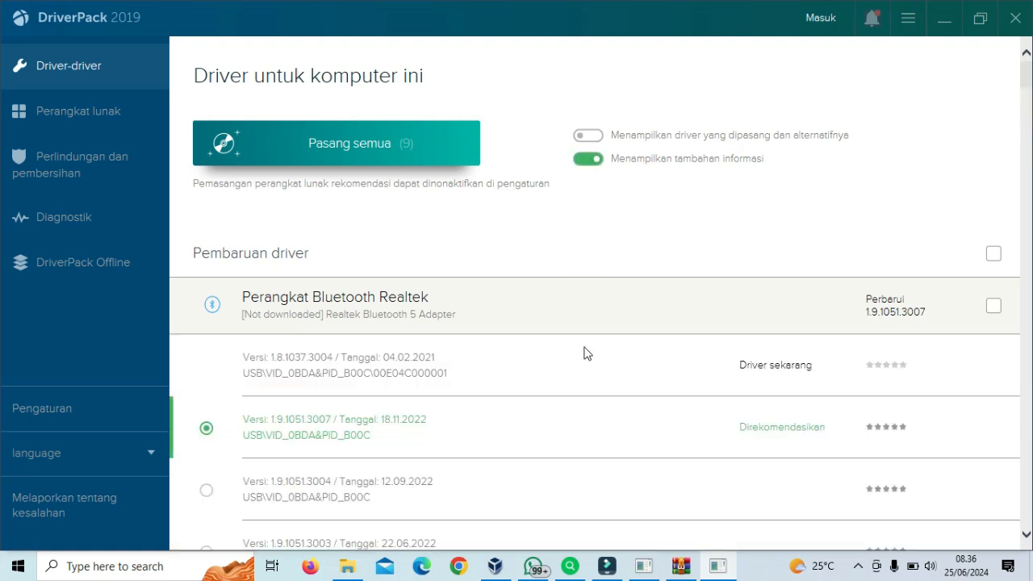
{"action": "scroll", "coordinate": [586, 382], "scroll_direction": "down", "scroll_amount": 3}
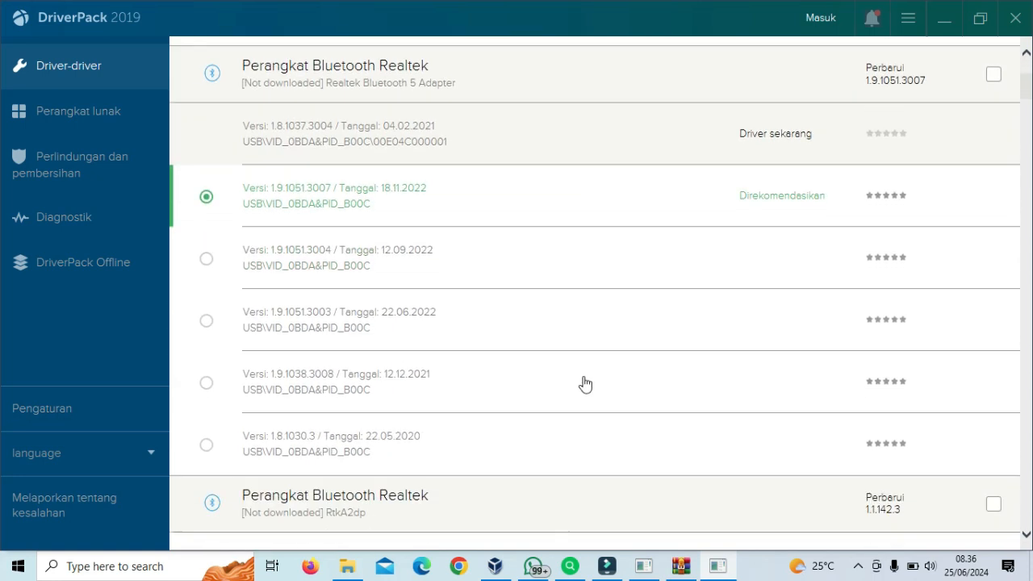
{"action": "scroll", "coordinate": [585, 382], "scroll_direction": "up", "scroll_amount": 3}
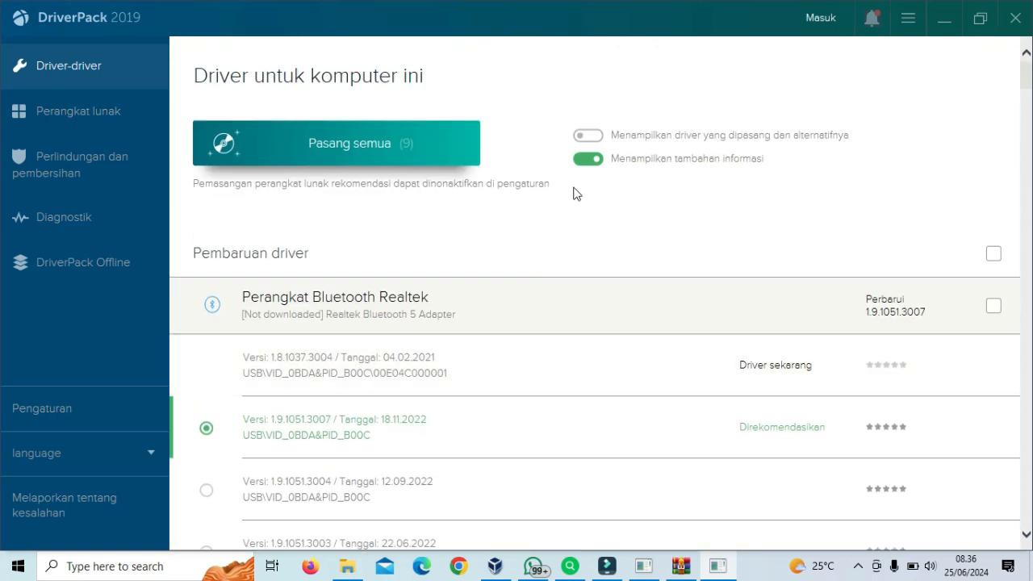
{"action": "left_click", "coordinate": [589, 136]}
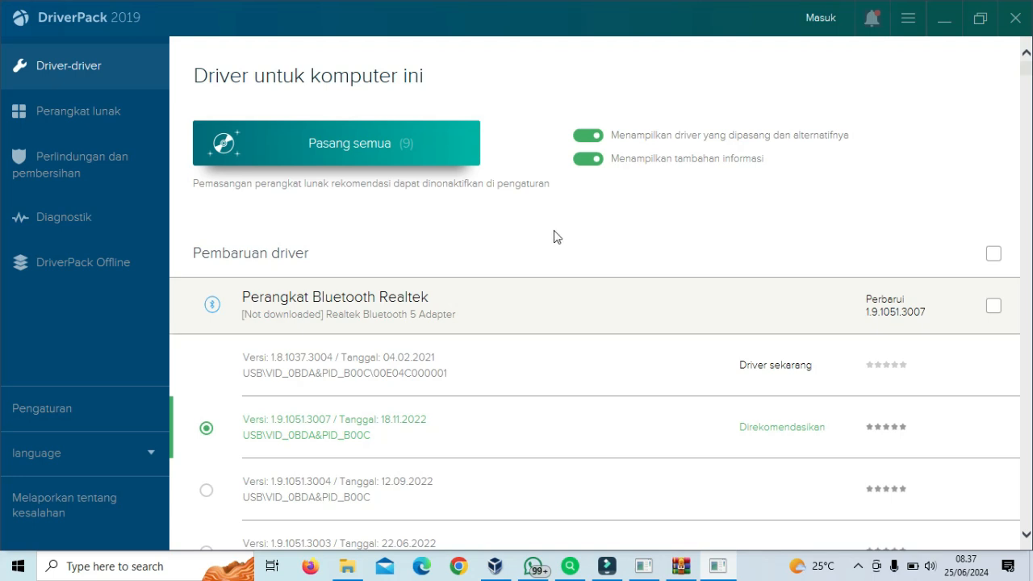
{"action": "left_click", "coordinate": [70, 114]}
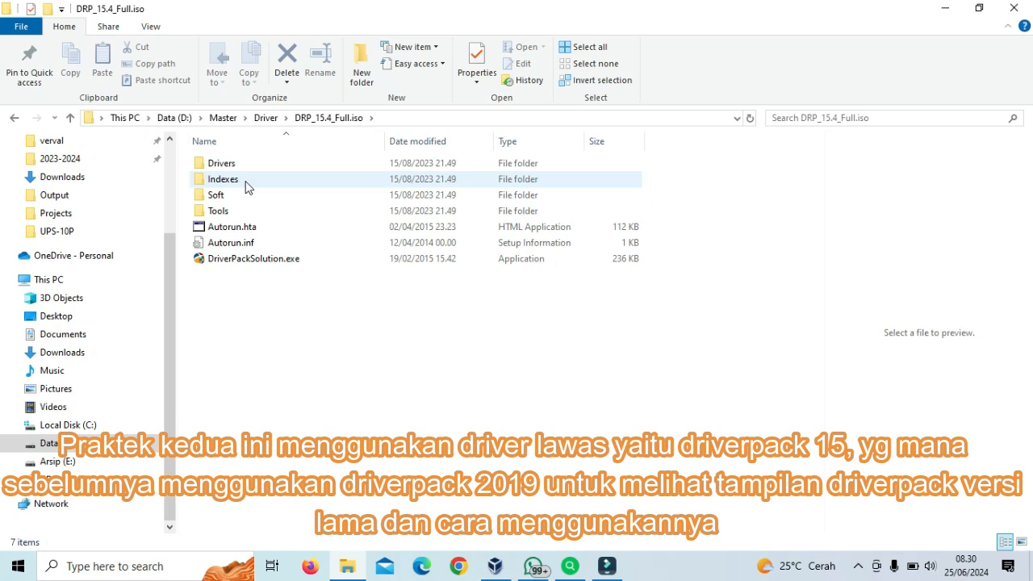
Launch DriverPackSolution.exe from the DRP_15.4_Full.iso folder in D:\Master\Driver and dismiss the offer to download updated driverpacks
{"action": "left_click", "coordinate": [267, 385]}
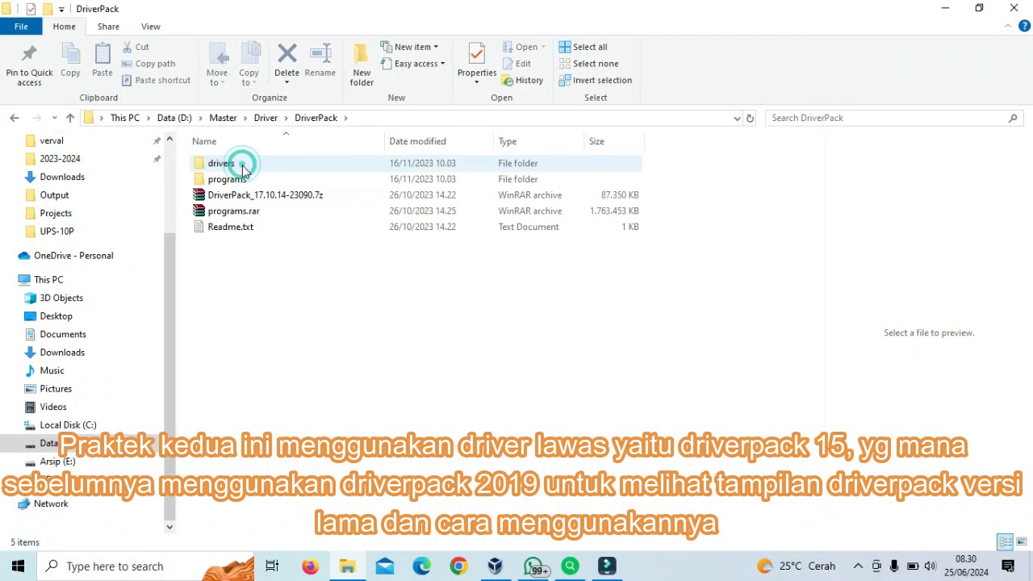
{"action": "left_click", "coordinate": [264, 118]}
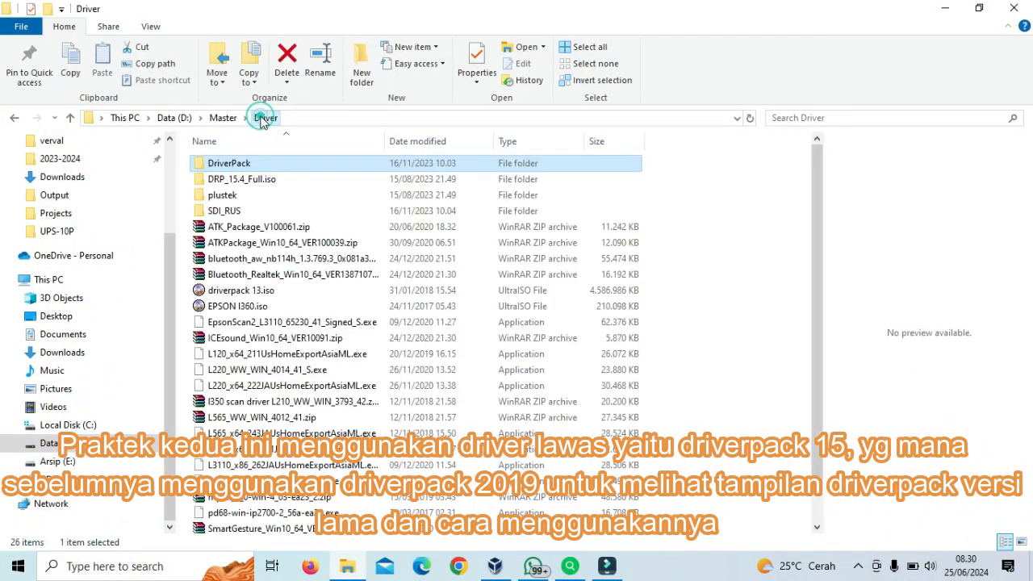
{"action": "double_click", "coordinate": [225, 181]}
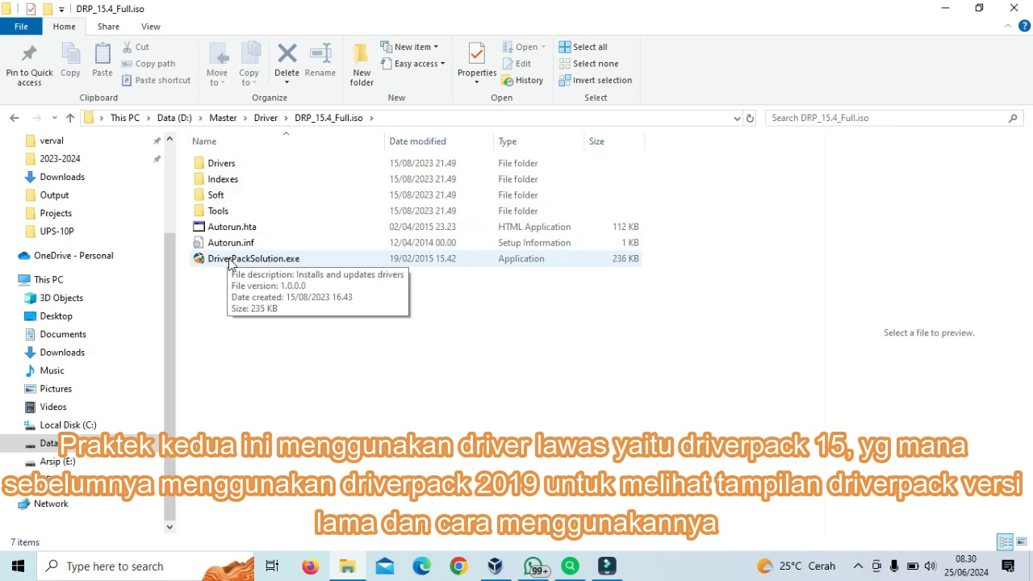
{"action": "double_click", "coordinate": [232, 259]}
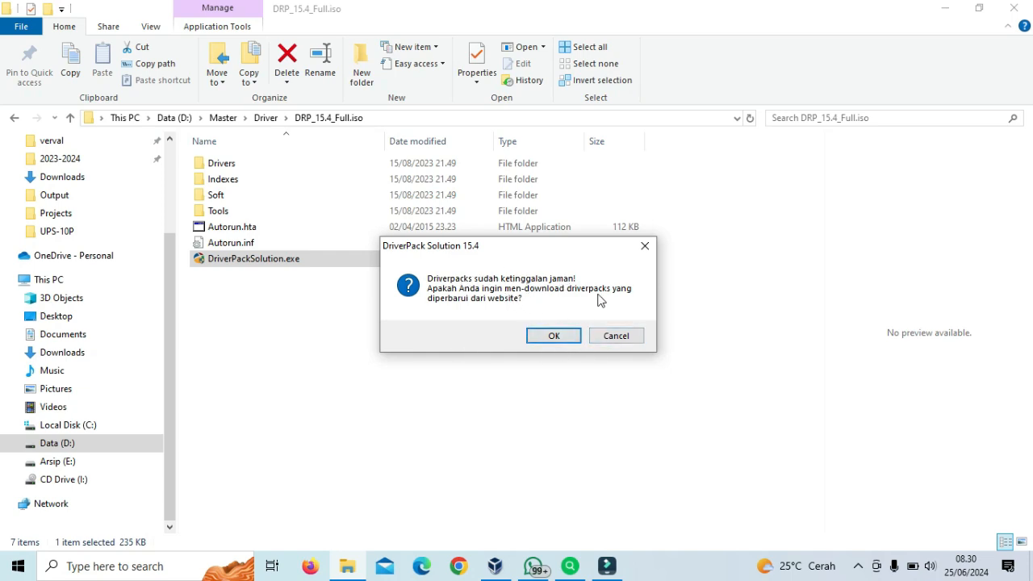
{"action": "left_click", "coordinate": [651, 246]}
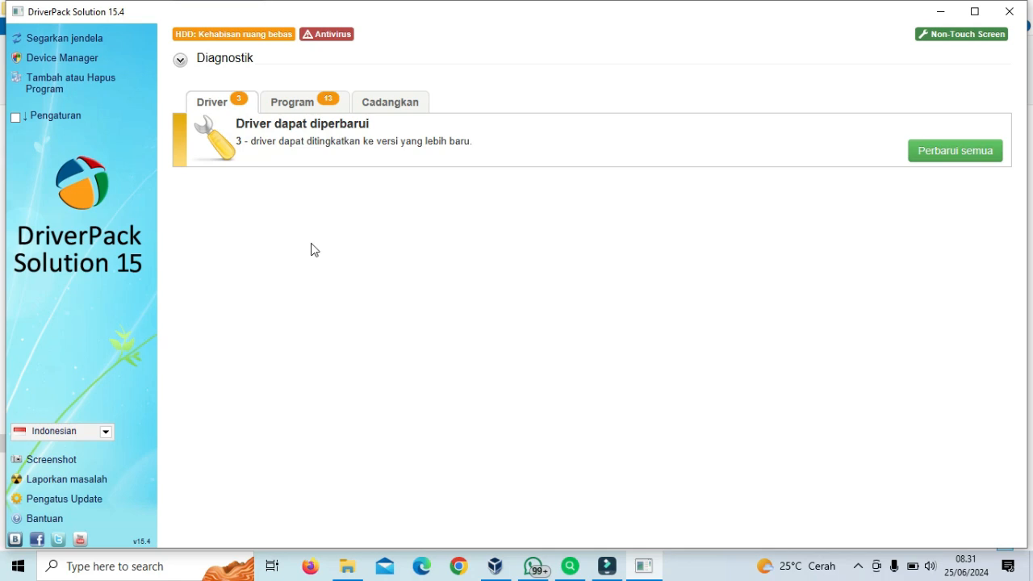
Review the programs available for installation and return to the driver update overview in DriverPack Solution 15.4
{"action": "left_click", "coordinate": [309, 105]}
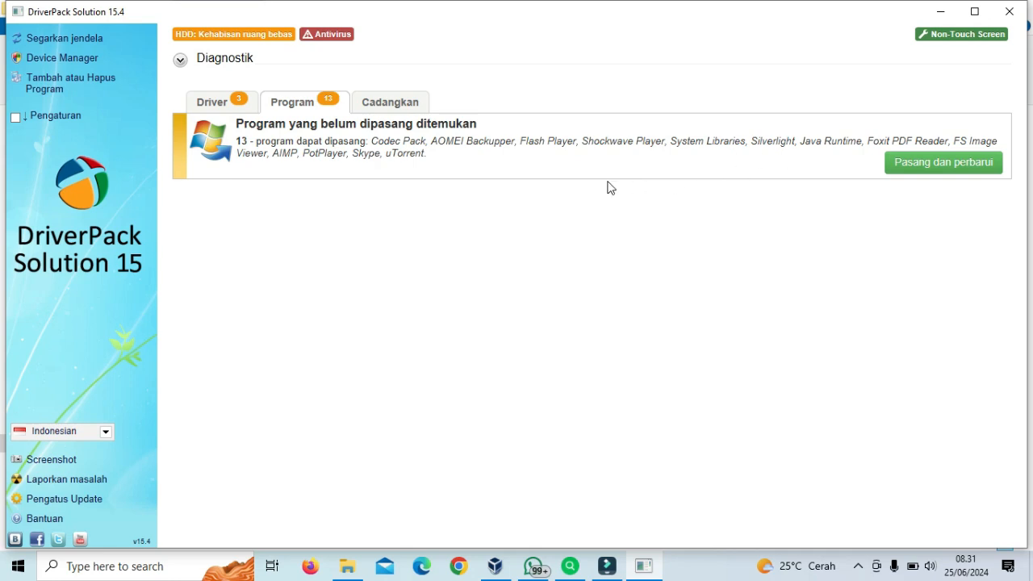
{"action": "left_click", "coordinate": [215, 103]}
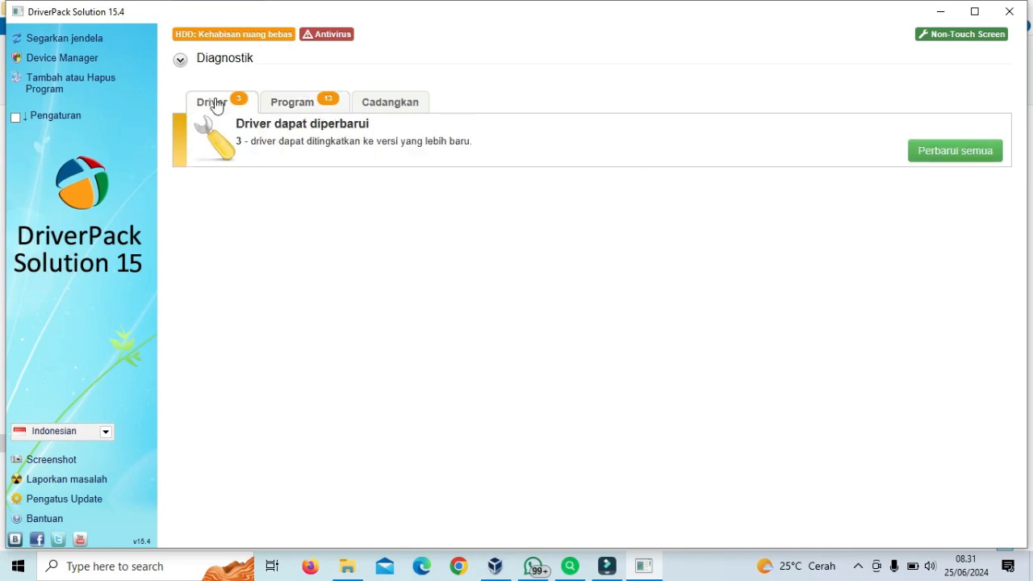